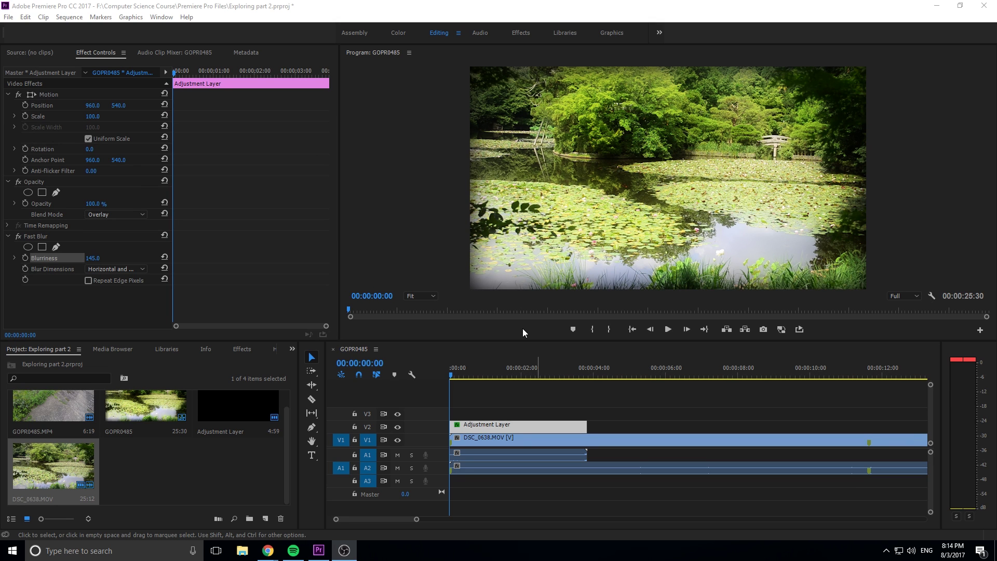
- Preview the glow with the old adjustment layer hidden and shown, then delete it
left_click_drag(460, 378, 510, 377)
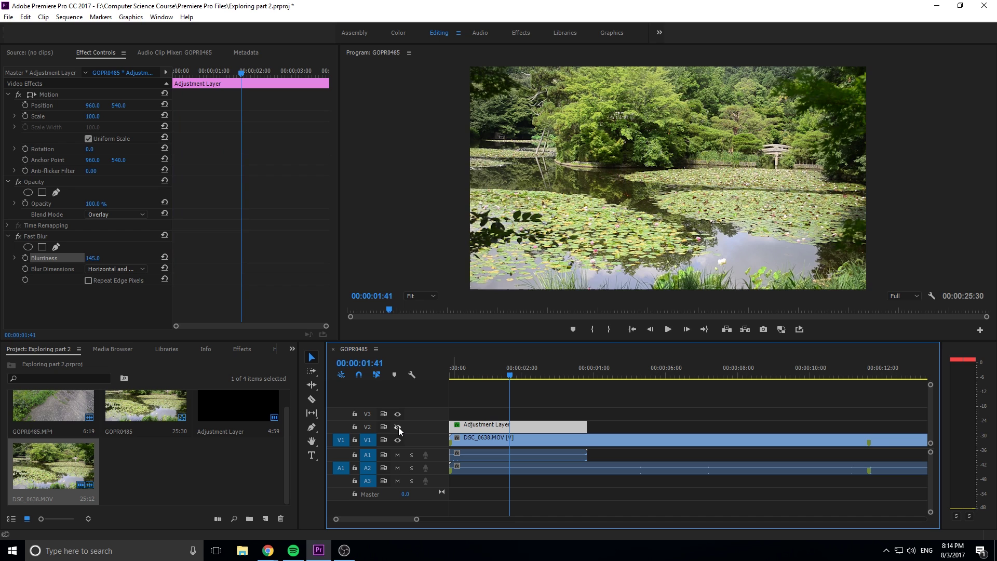
left_click(398, 427)
left_click(398, 427)
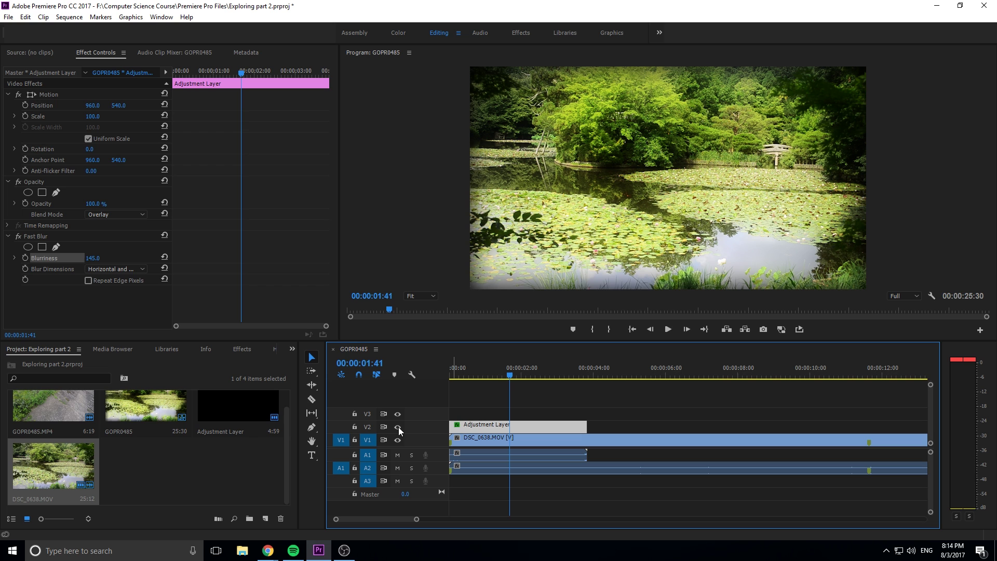
mouse_move(567, 400)
left_mouse_down()
mouse_move(509, 423)
mouse_move(511, 434)
left_mouse_up()
key("Delete")
- Create a fresh adjustment layer and drop it onto V2 above the pond clip
left_click(263, 521)
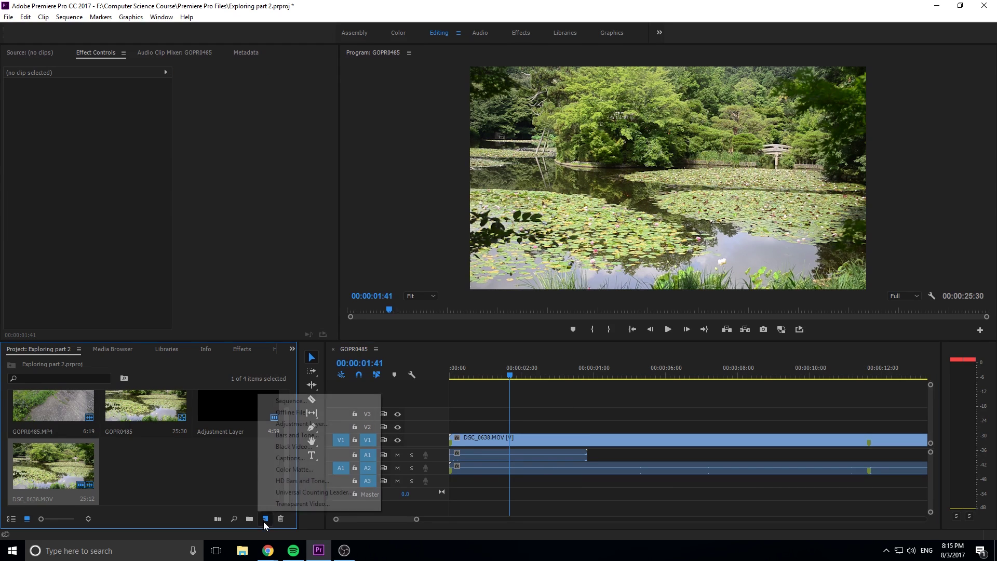
left_click(300, 424)
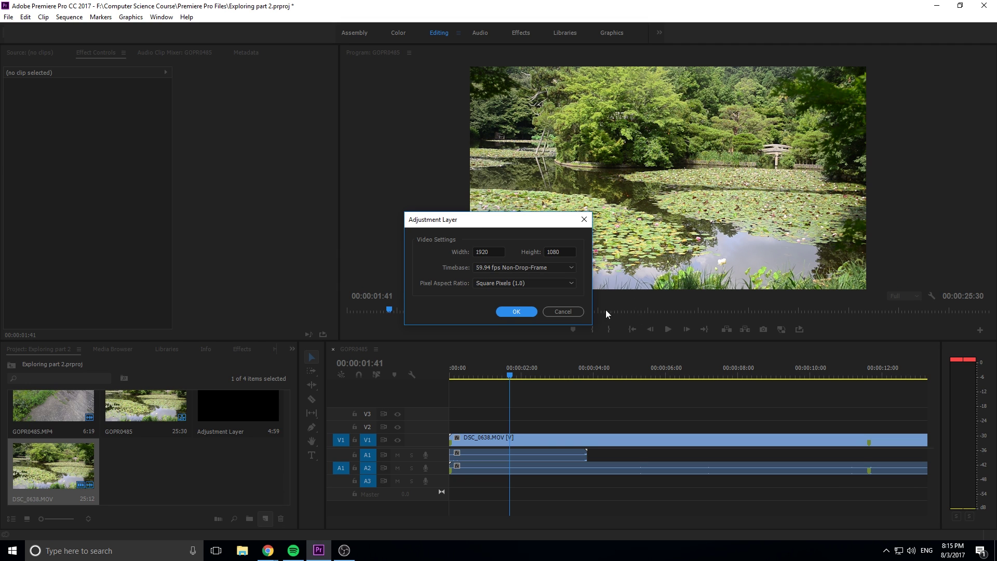
left_click(563, 311)
left_click(264, 519)
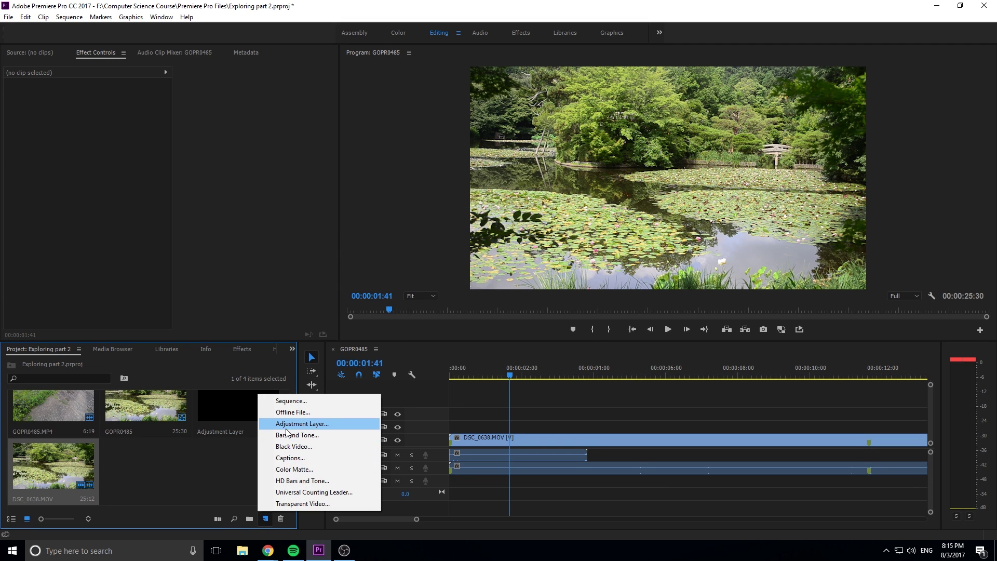
left_click(300, 424)
left_click(524, 316)
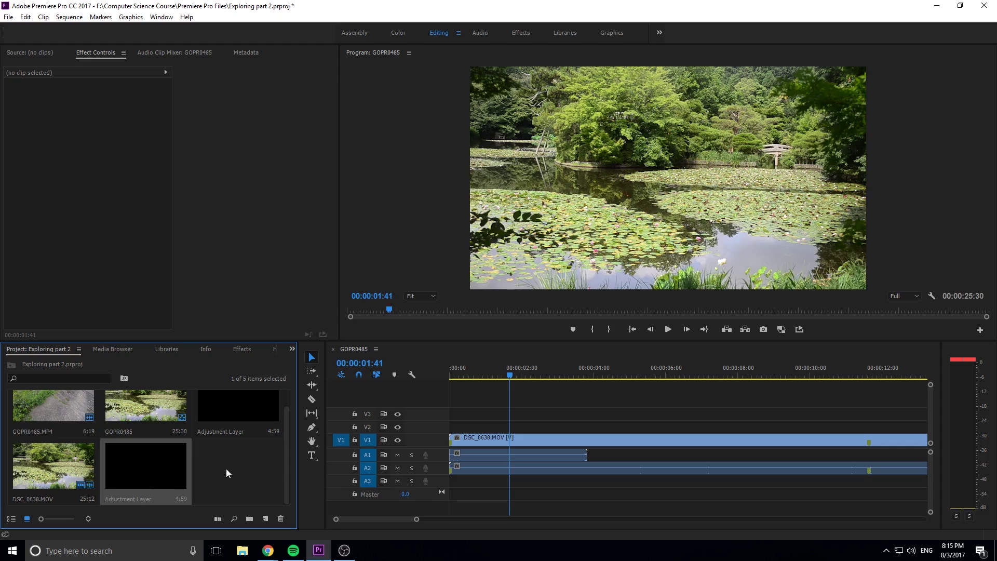
left_click_drag(166, 470, 456, 425)
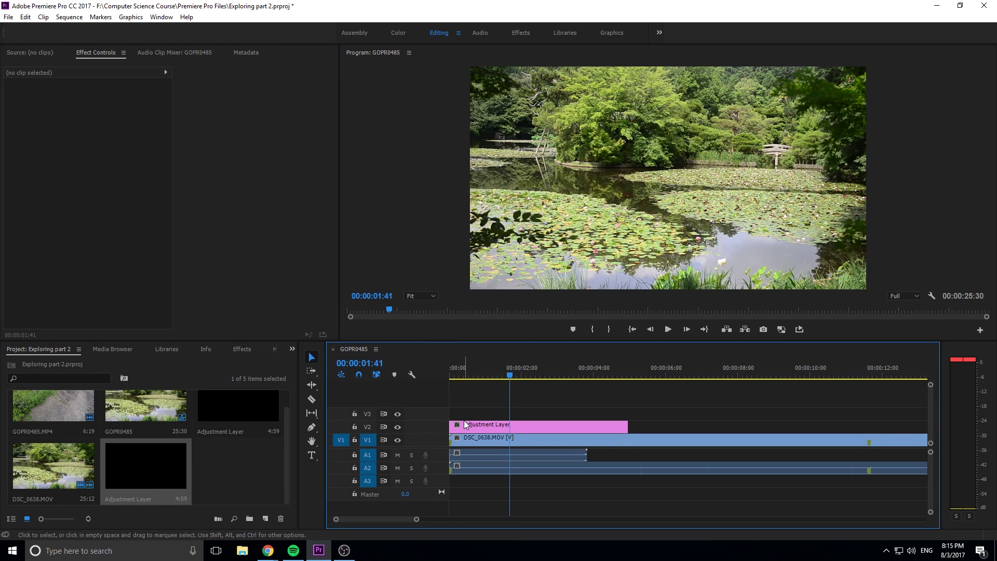
- Search the Effects panel for 'fast' and drop Fast Blur onto the adjustment layer clip
left_click(229, 349)
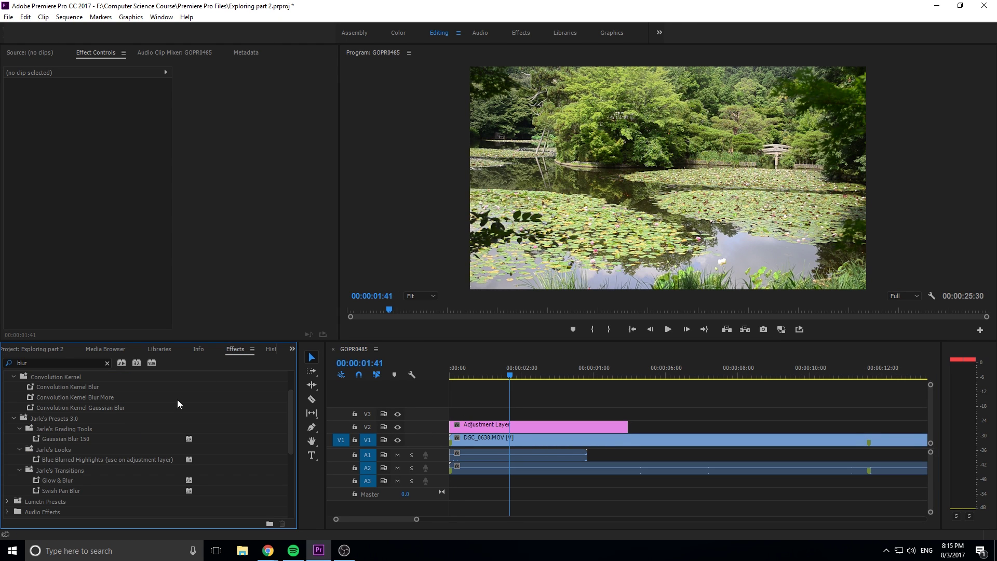
left_click(41, 363)
type("fast")
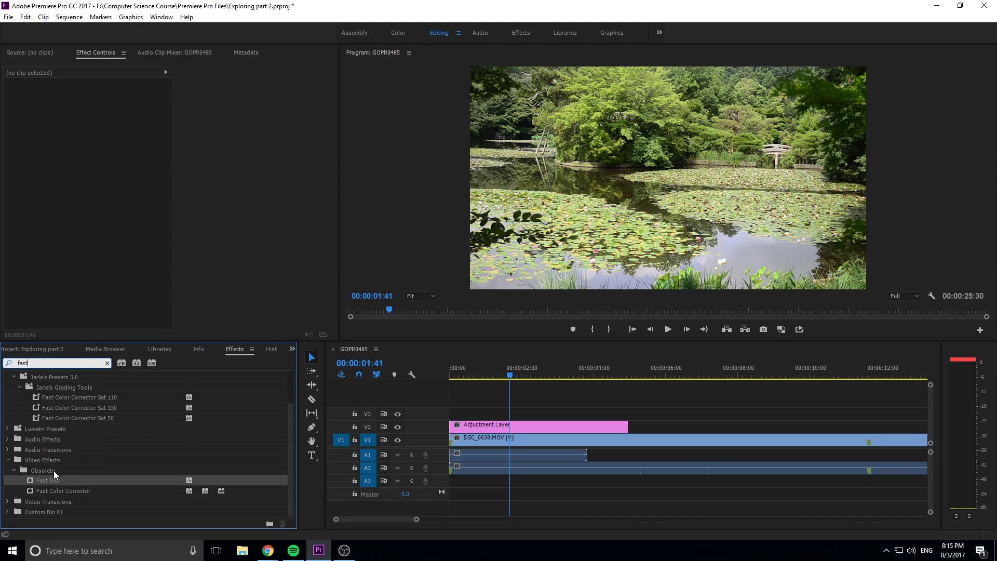
left_click_drag(49, 480, 520, 426)
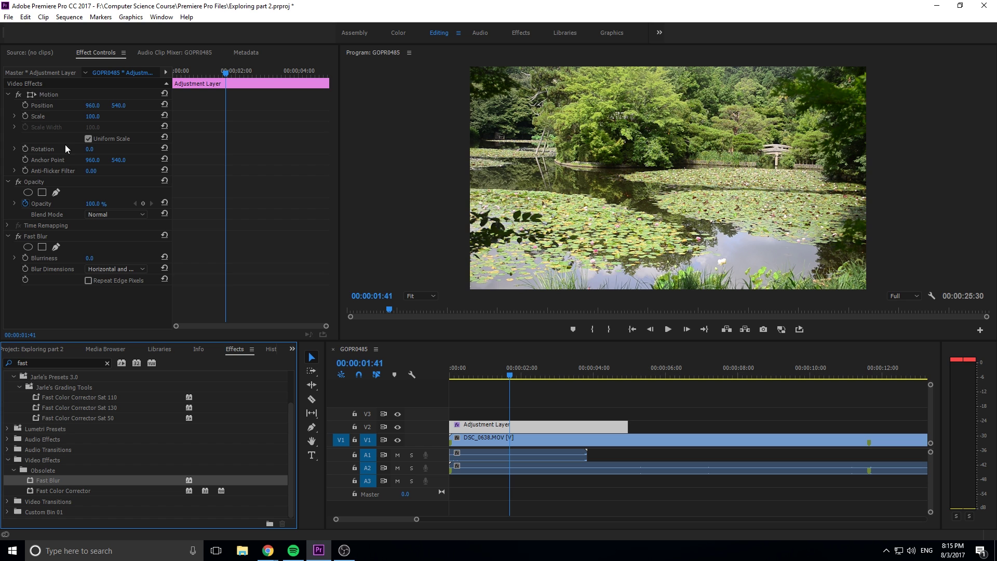
- Switch the adjustment layer's Opacity blend mode to Overlay
left_click(114, 215)
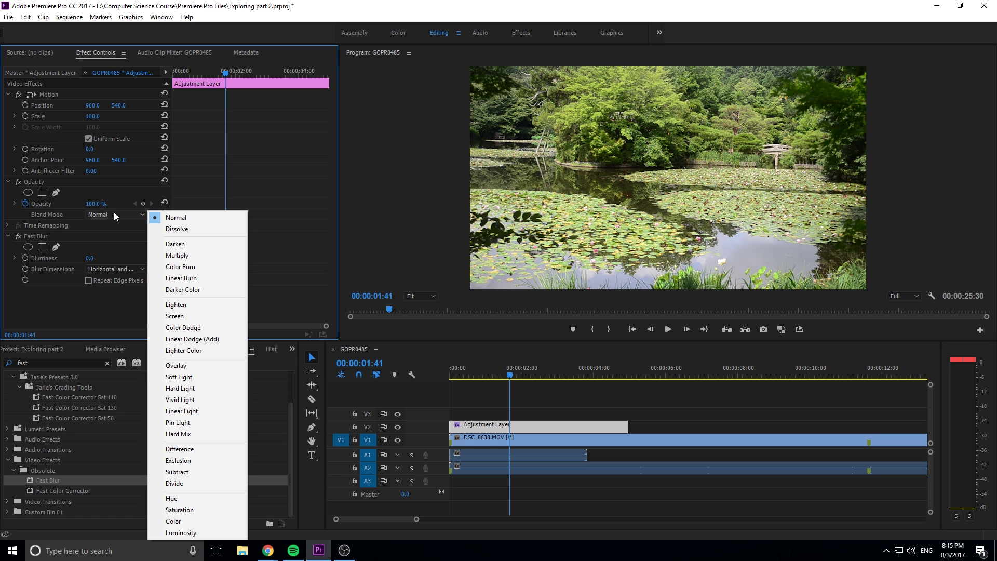
left_click(176, 366)
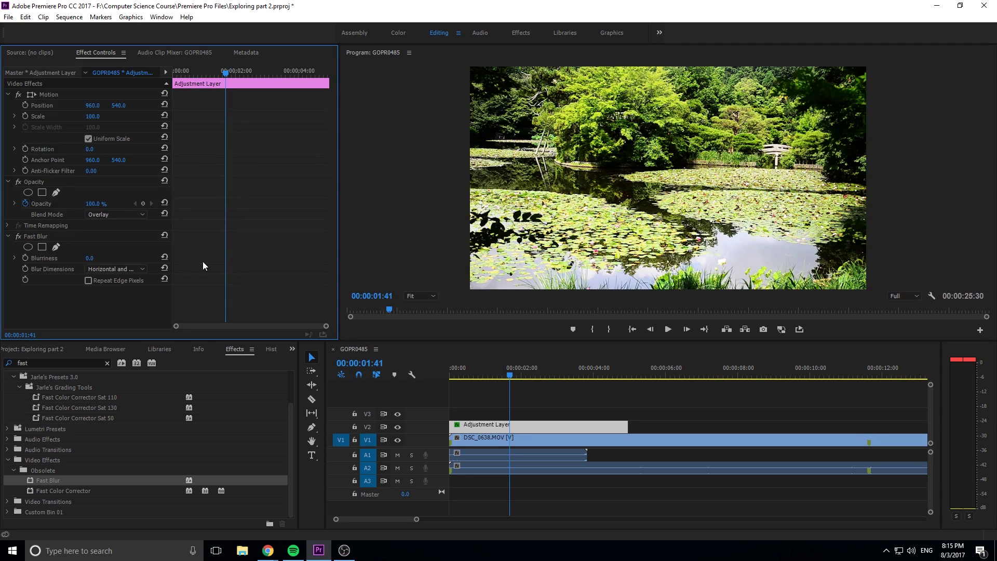
- Set Fast Blur blurriness to 35 and preview the glow from the sequence start
mouse_move(94, 257)
left_mouse_down()
mouse_move(207, 253)
mouse_move(72, 261)
mouse_move(90, 264)
left_mouse_up()
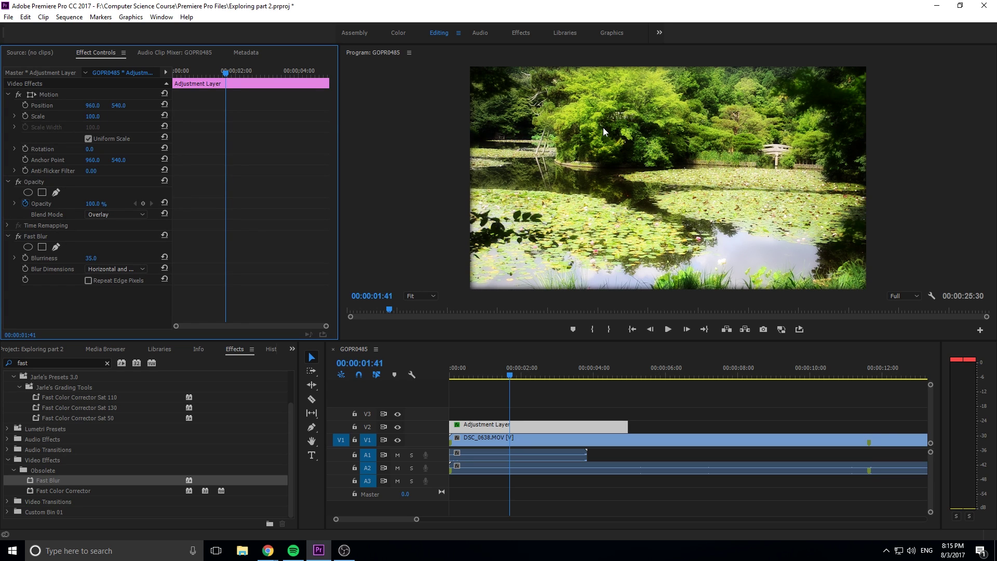
left_click(453, 378)
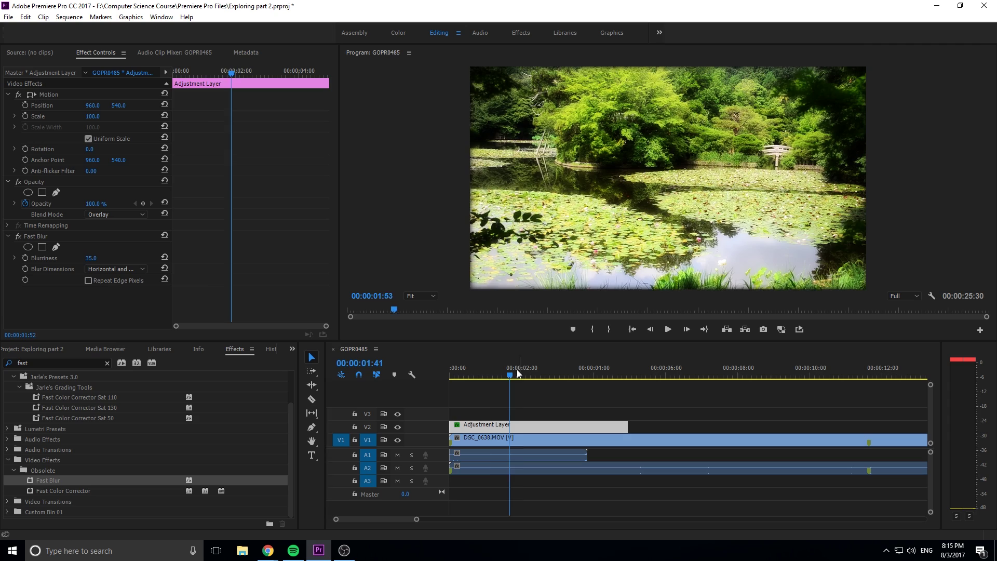
key("space")
mouse_move(458, 377)
left_mouse_down()
mouse_move(571, 378)
mouse_move(519, 376)
left_mouse_up()
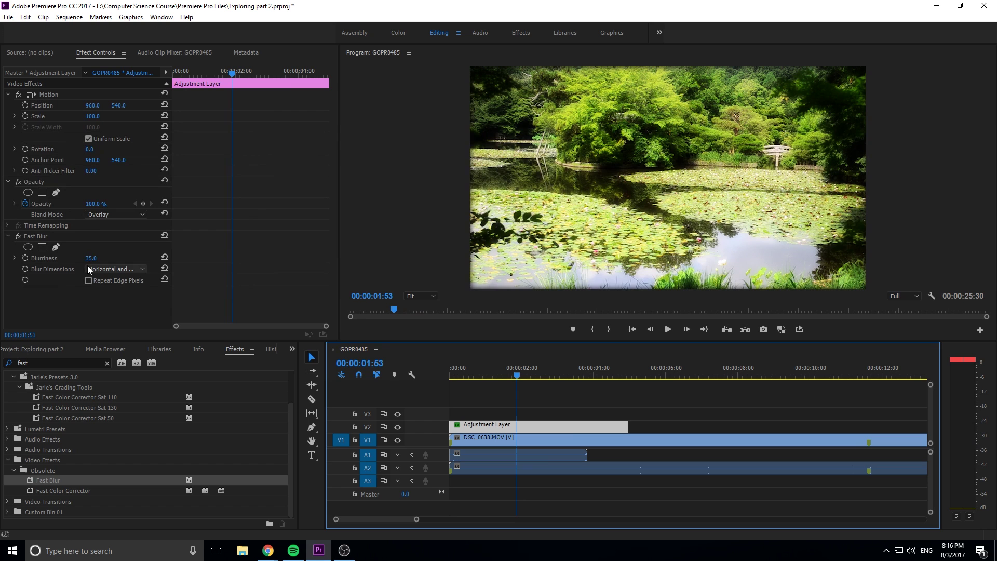
- Raise Fast Blur blurriness to 143 and play back from the start to review it
mouse_move(92, 257)
left_mouse_down()
mouse_move(117, 255)
mouse_move(87, 267)
mouse_move(120, 262)
left_mouse_up()
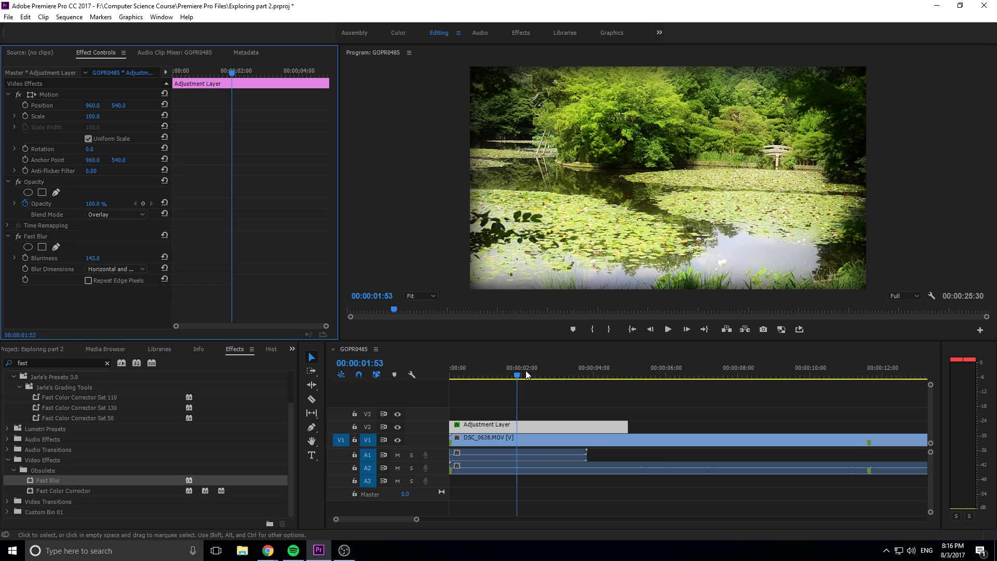
left_click_drag(516, 370, 453, 371)
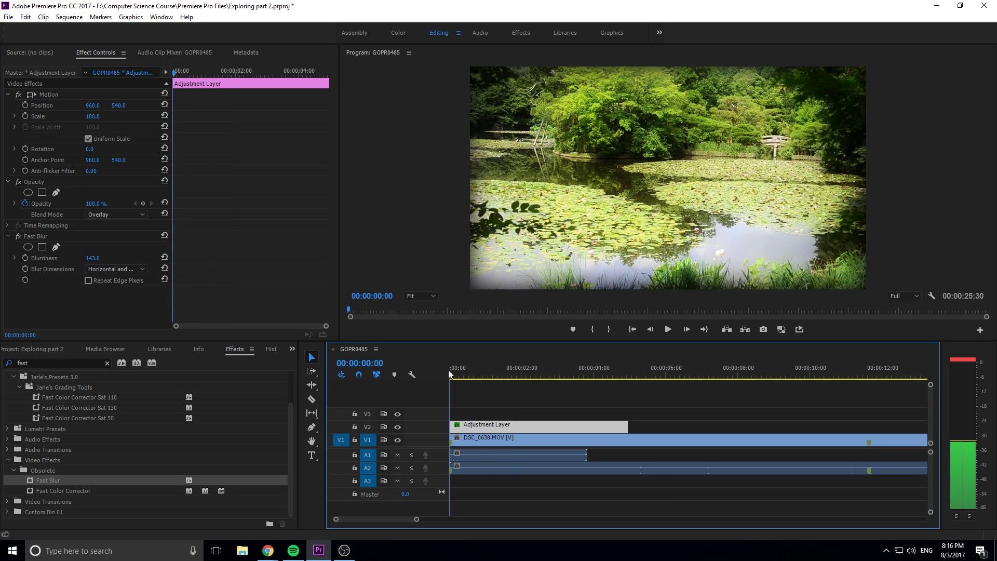
key("space")
mouse_move(562, 370)
left_mouse_down()
mouse_move(440, 366)
mouse_move(525, 366)
left_mouse_up()
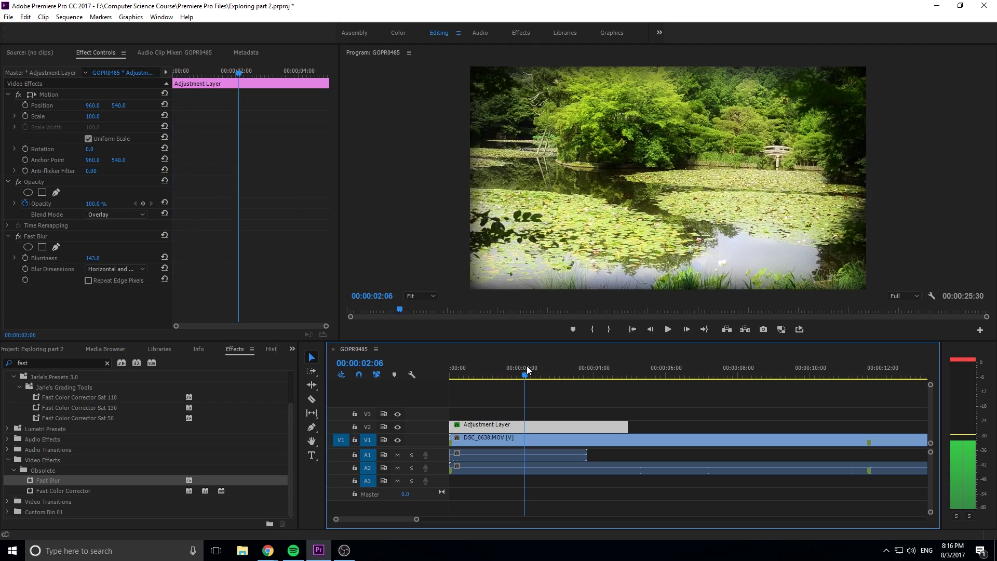